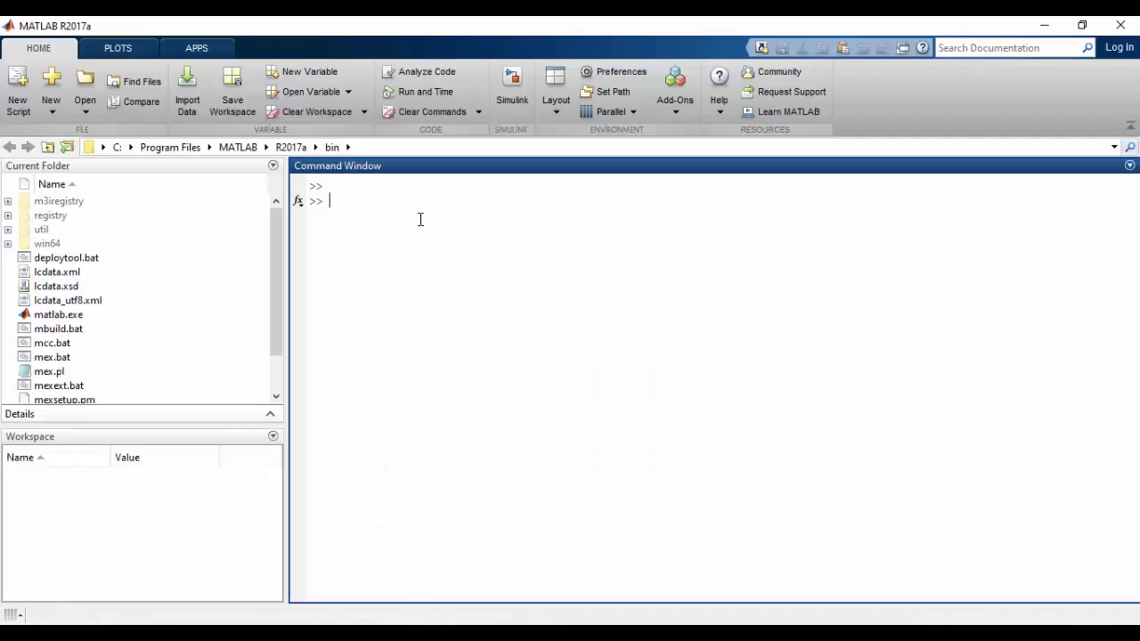
Step: Launch Camera Calibrator from the APPS gallery's Image Processing and Computer Vision section
{"action": "left_click", "coordinate": [219, 48]}
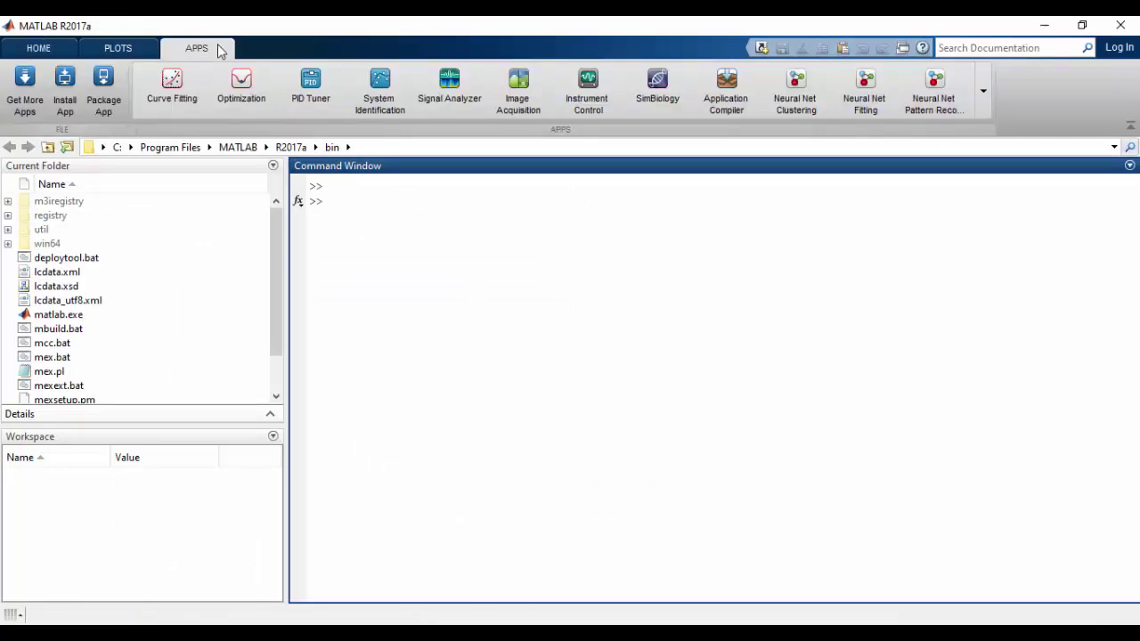
{"action": "left_click", "coordinate": [983, 90]}
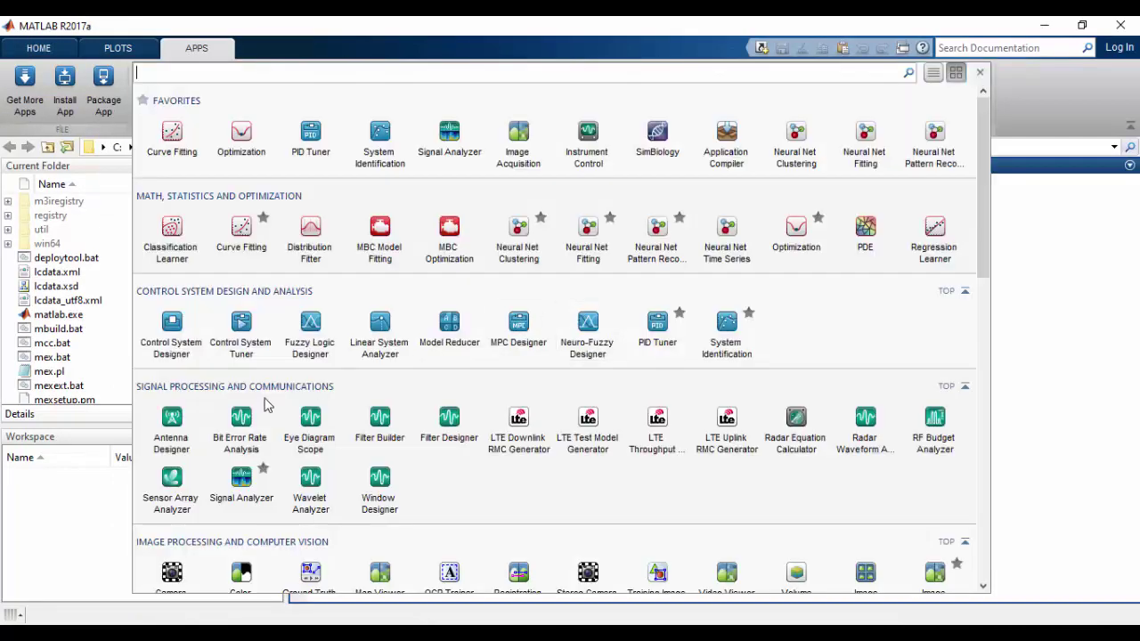
{"action": "scroll", "coordinate": [151, 498], "scroll_direction": "down", "scroll_amount": 2}
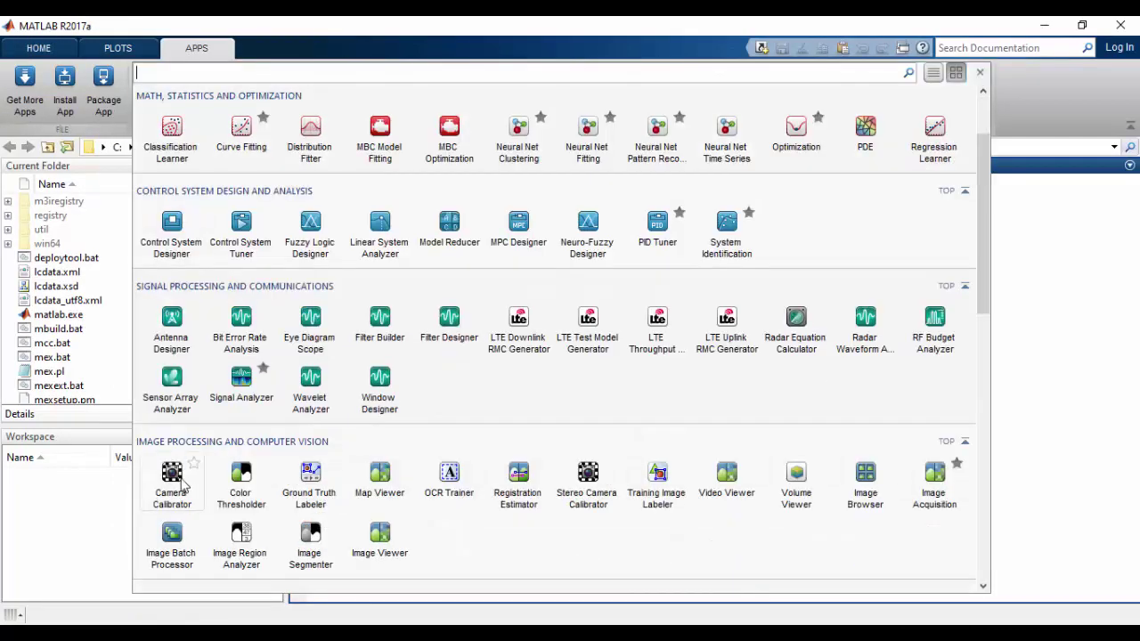
{"action": "left_click", "coordinate": [182, 484]}
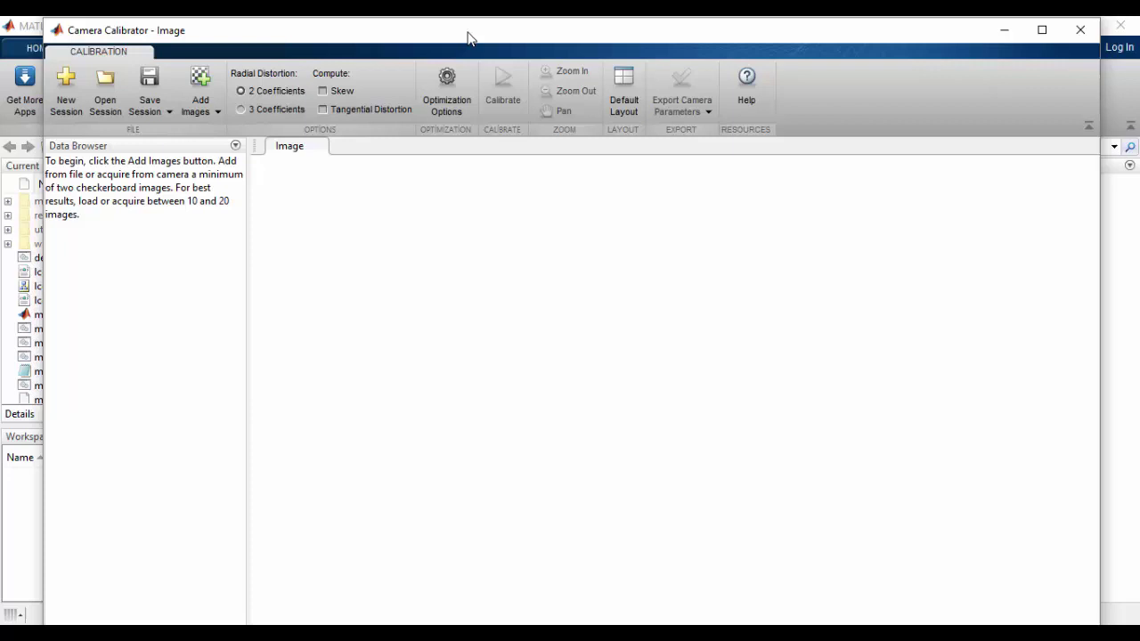
Step: Maximize the calibrator and browse Add Images to the Resimler > satranç folder
{"action": "double_click", "coordinate": [468, 36]}
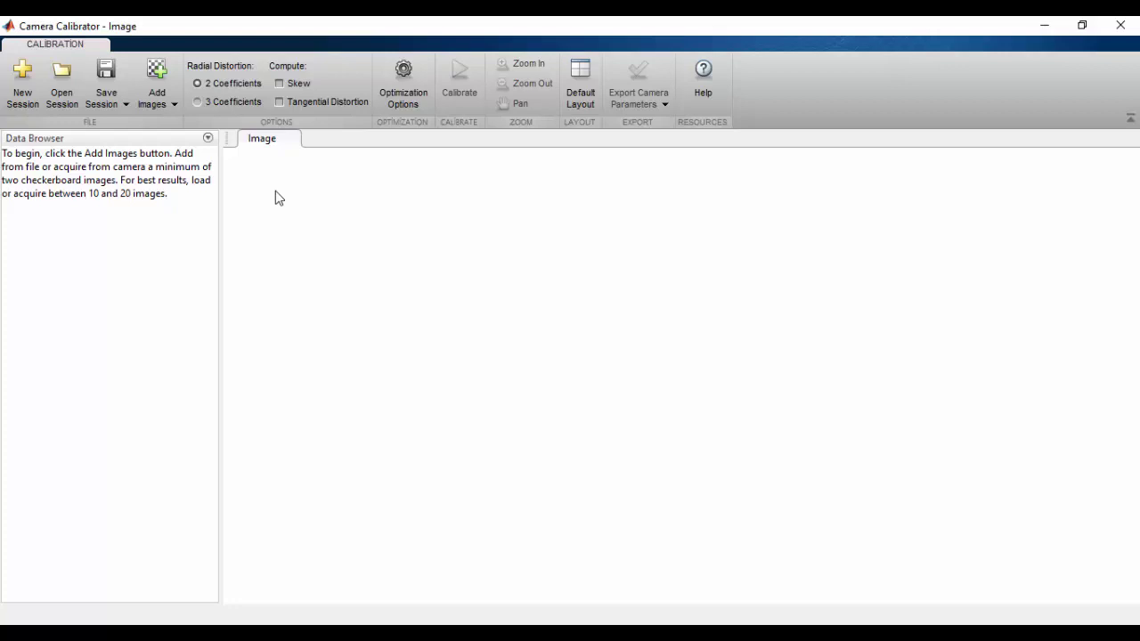
{"action": "left_click", "coordinate": [168, 87]}
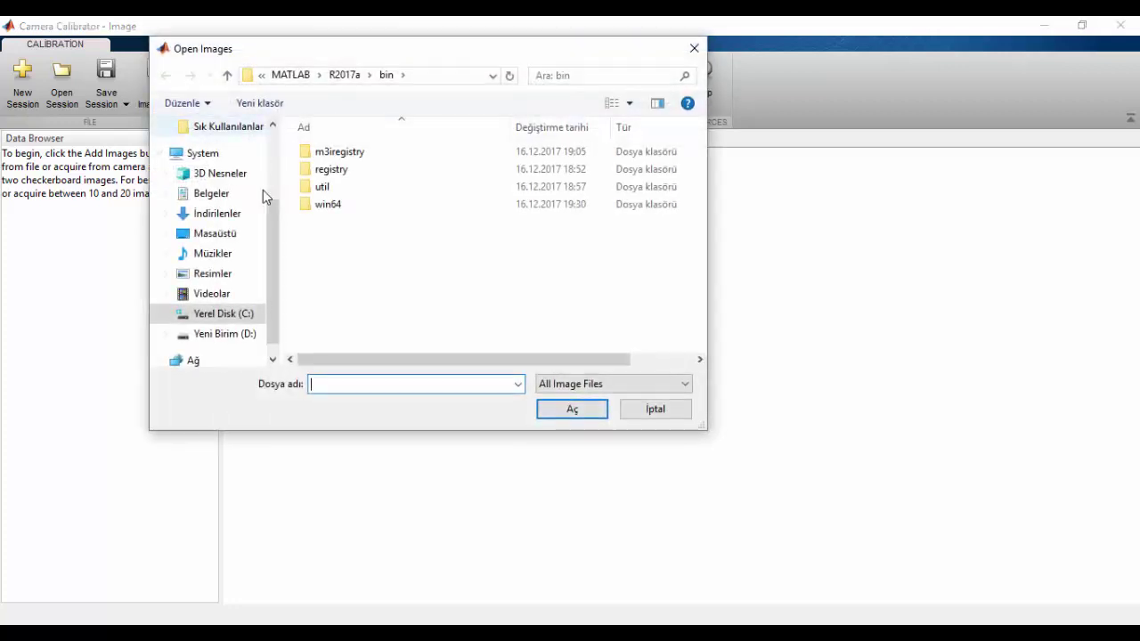
{"action": "left_click", "coordinate": [221, 273]}
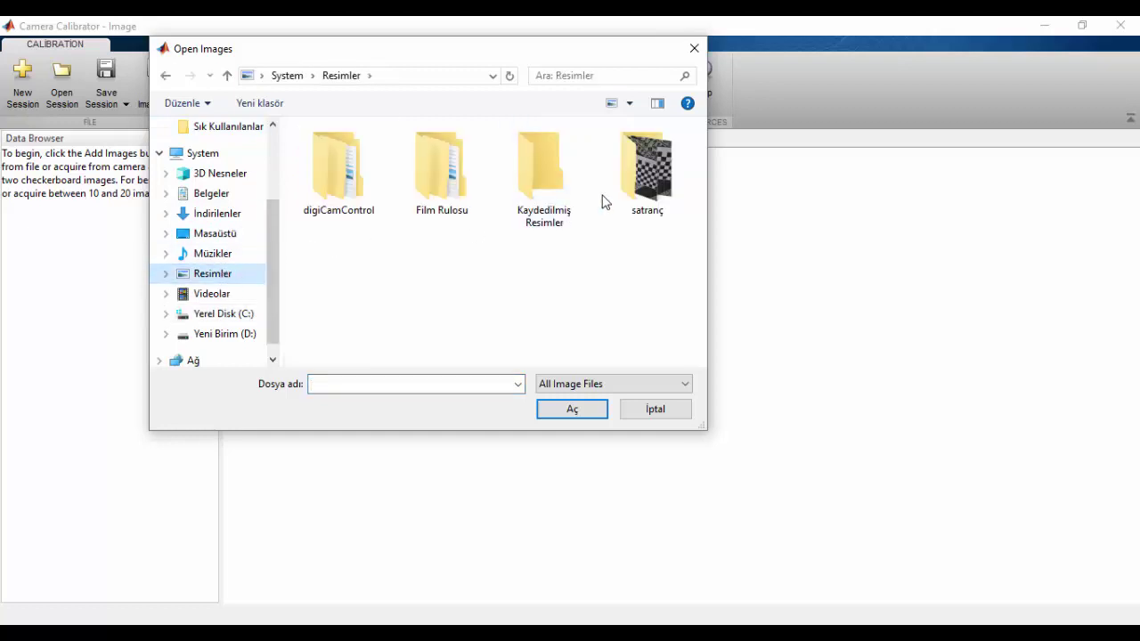
{"action": "double_click", "coordinate": [644, 185]}
Step: Select every checkerboard photo in satranç with Ctrl+A and load them
{"action": "left_click", "coordinate": [643, 181]}
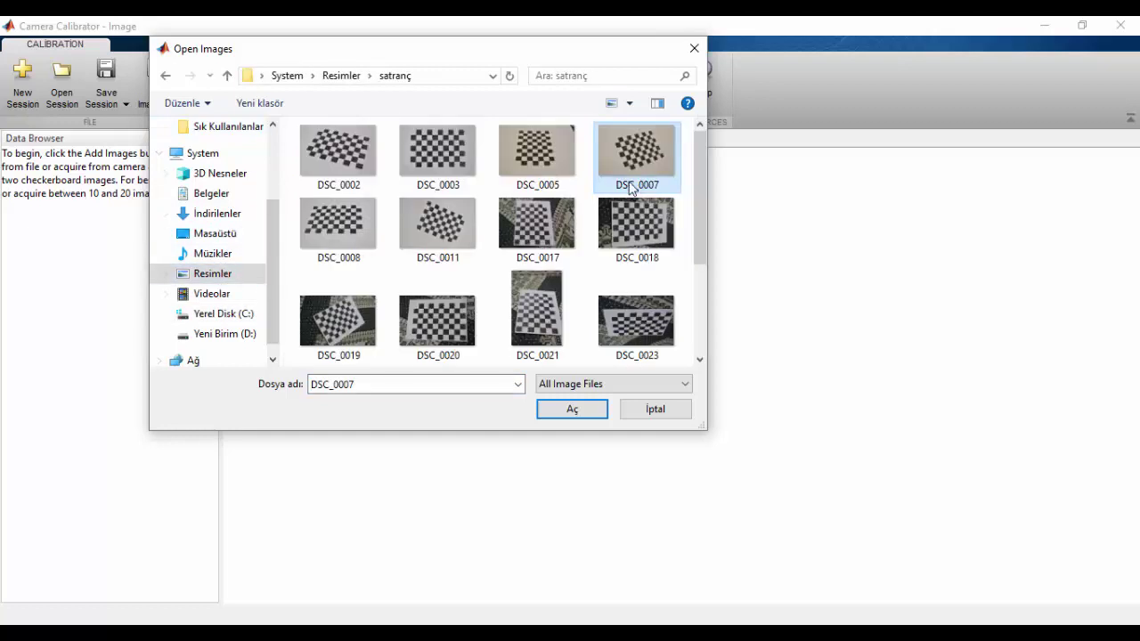
{"action": "left_click", "coordinate": [588, 200]}
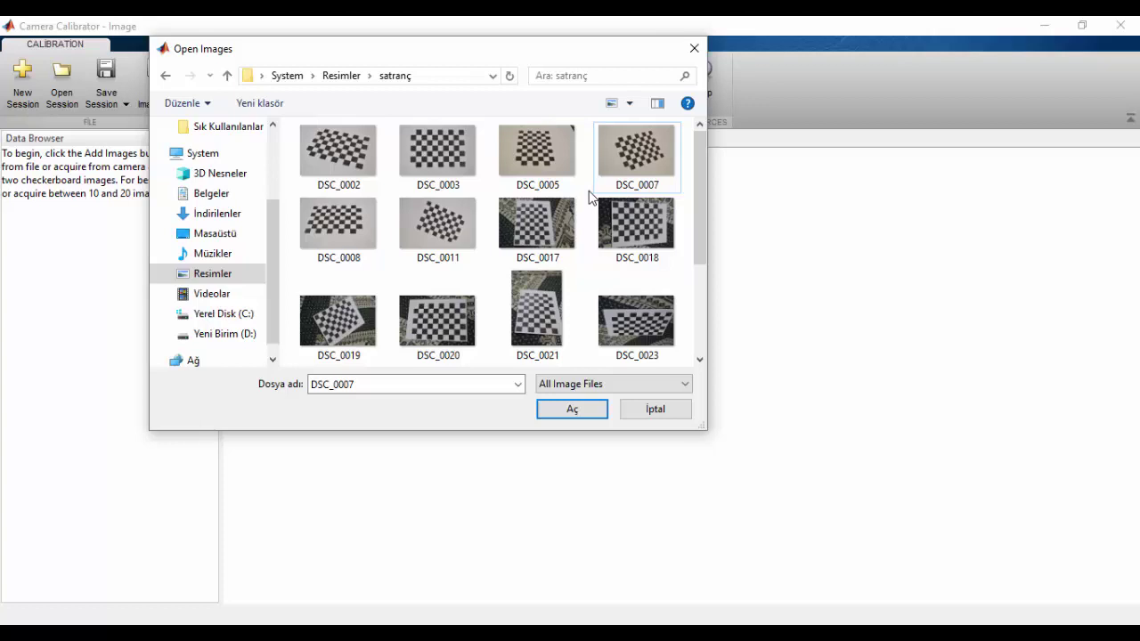
{"action": "left_click", "coordinate": [565, 216]}
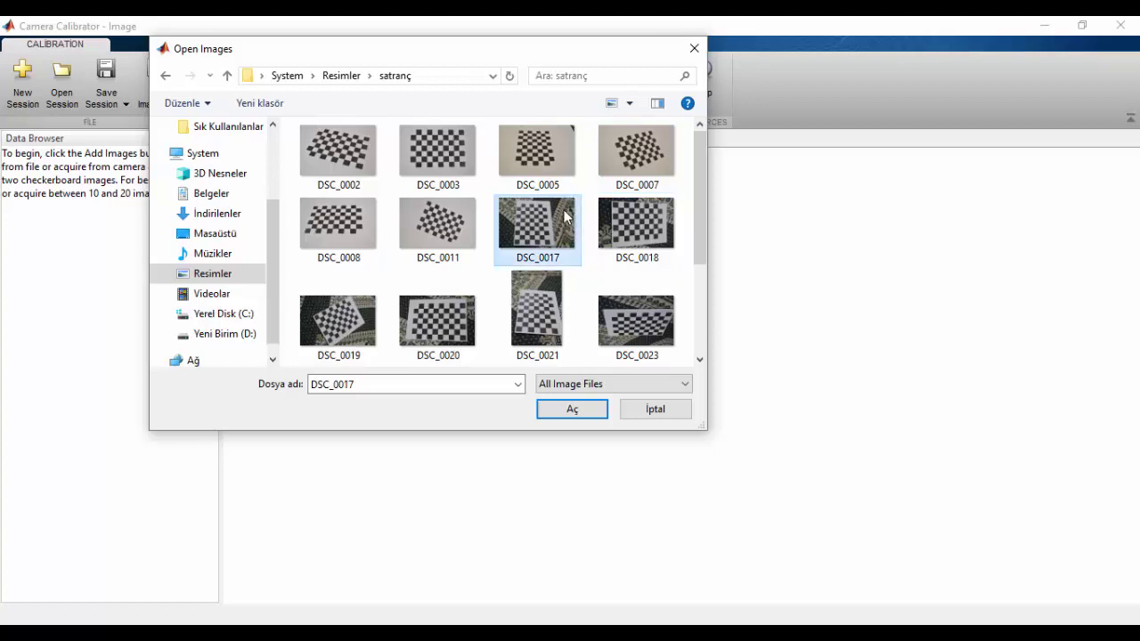
{"action": "key", "text": "ctrl+a"}
{"action": "left_click", "coordinate": [580, 411]}
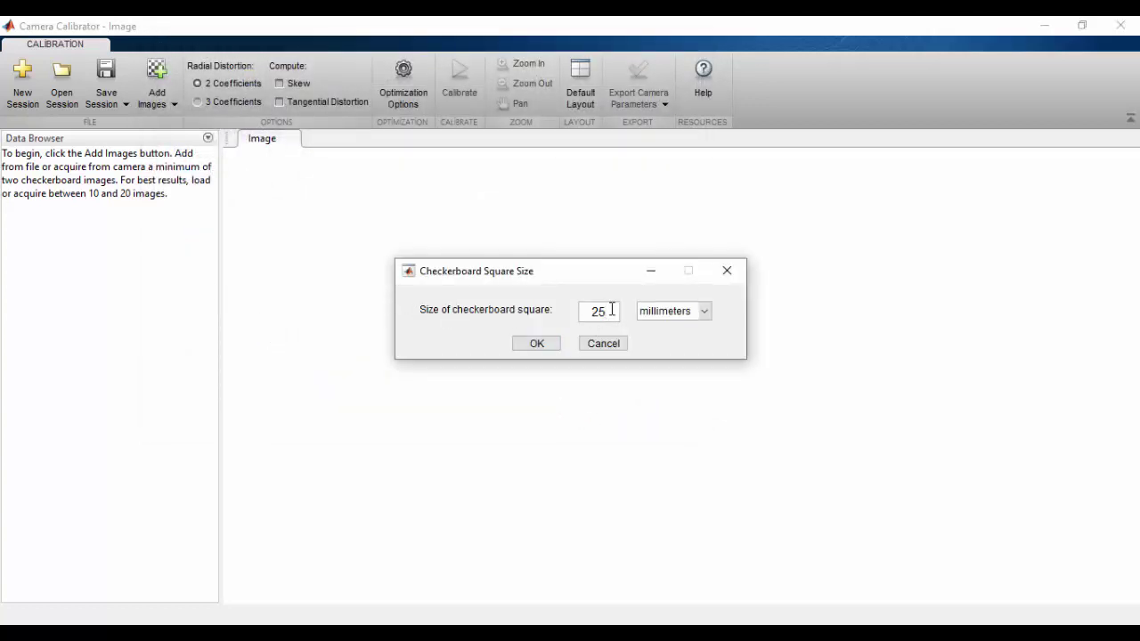
Step: Change the checkerboard square size from 25 to 21 millimeters and confirm
{"action": "key", "text": "BackSpace"}
{"action": "type", "text": "1"}
{"action": "left_click_drag", "start_coordinate": [570, 277], "coordinate": [542, 266]}
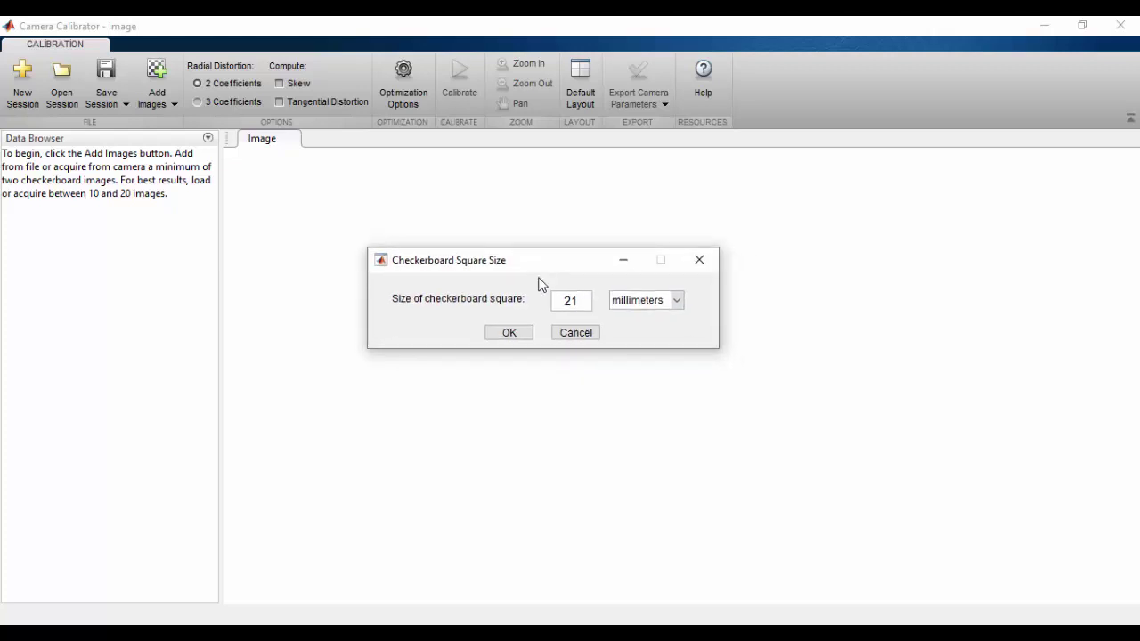
{"action": "left_click", "coordinate": [514, 336]}
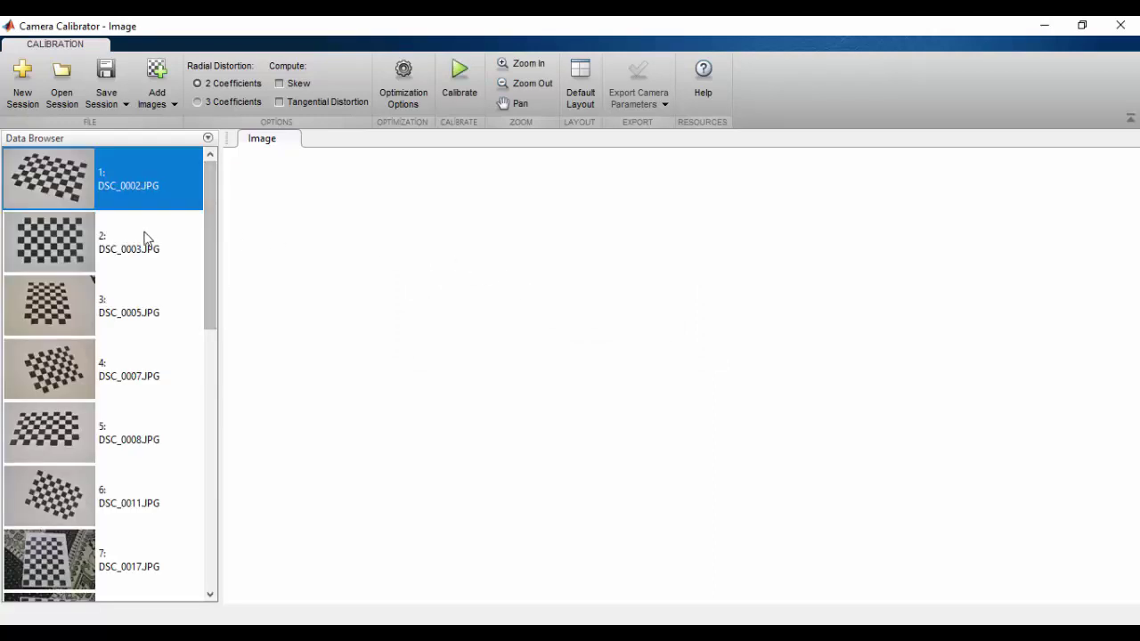
Step: Review detected corners on DSC_0003, 0005, 0008, 0017, 0018, 0019, ending on DSC_0020
{"action": "mouse_move", "coordinate": [210, 227]}
{"action": "left_mouse_down"}
{"action": "mouse_move", "coordinate": [222, 367]}
{"action": "mouse_move", "coordinate": [215, 482]}
{"action": "mouse_move", "coordinate": [217, 227]}
{"action": "left_mouse_up"}
{"action": "left_click", "coordinate": [94, 252]}
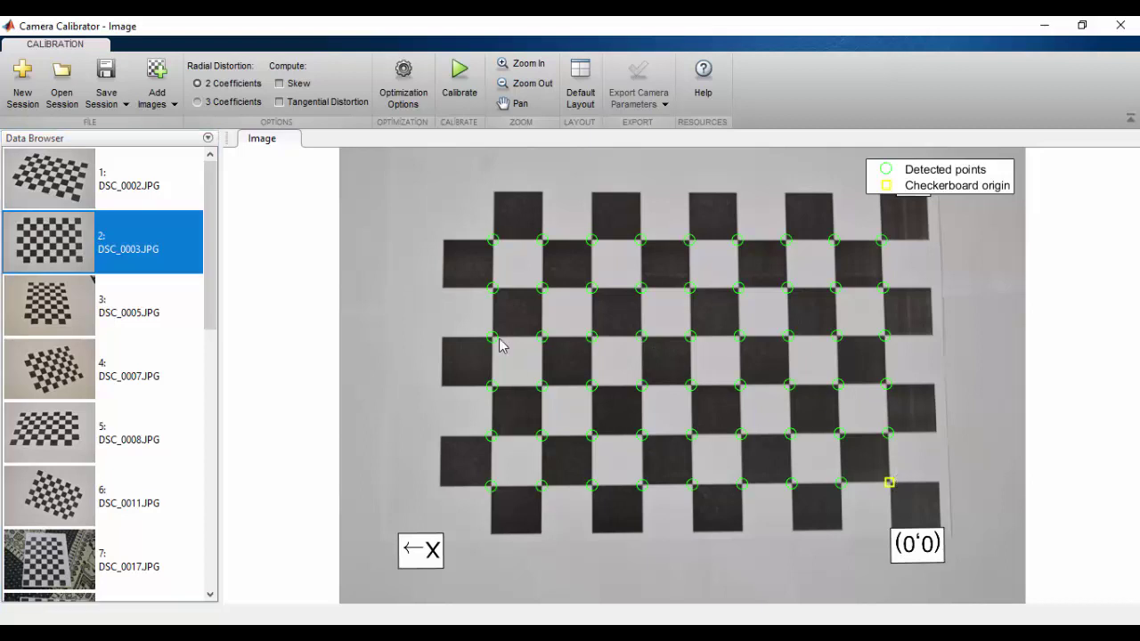
{"action": "left_click", "coordinate": [105, 330]}
{"action": "left_click", "coordinate": [105, 430]}
{"action": "left_click", "coordinate": [97, 533]}
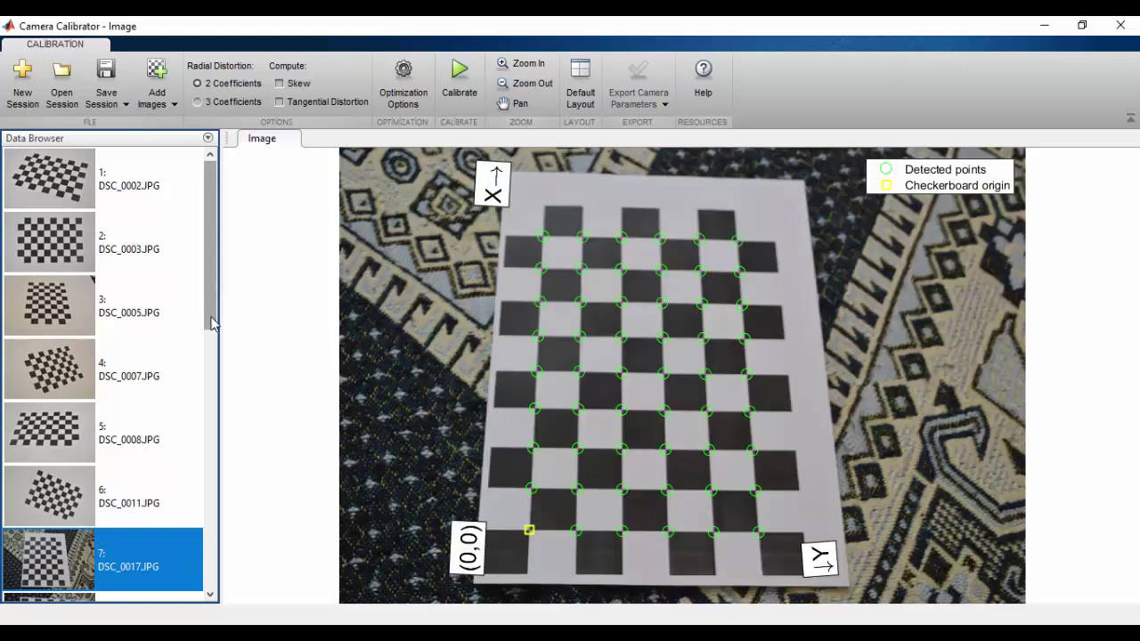
{"action": "left_click_drag", "start_coordinate": [212, 320], "coordinate": [212, 425]}
{"action": "left_click", "coordinate": [89, 374]}
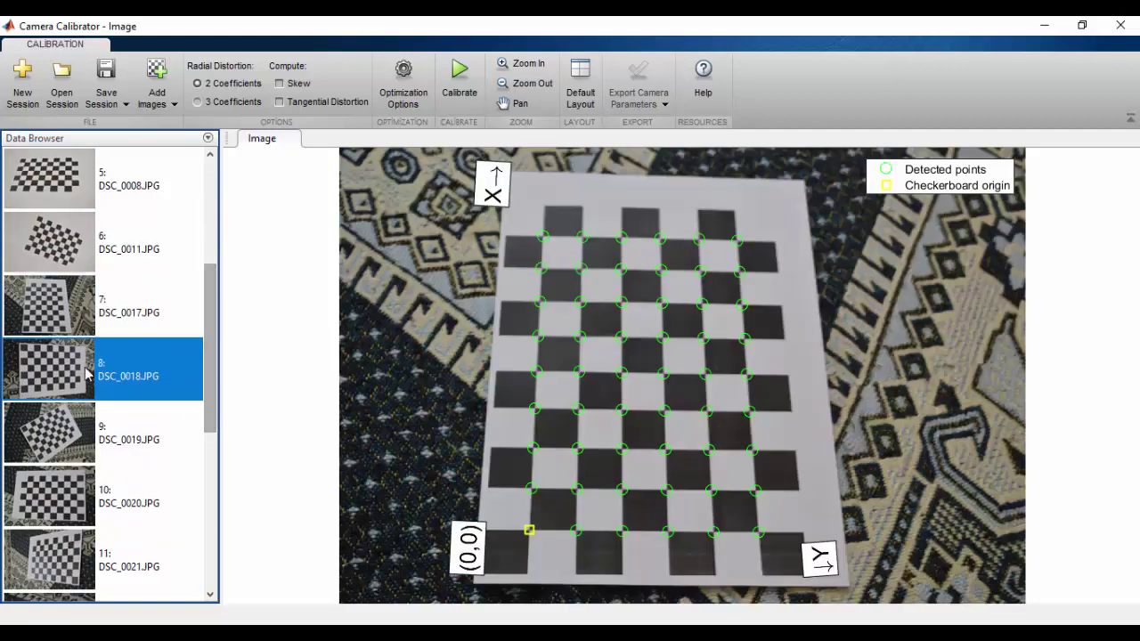
{"action": "left_click", "coordinate": [62, 436]}
{"action": "left_click", "coordinate": [81, 495]}
{"action": "left_click_drag", "start_coordinate": [216, 377], "coordinate": [209, 258]}
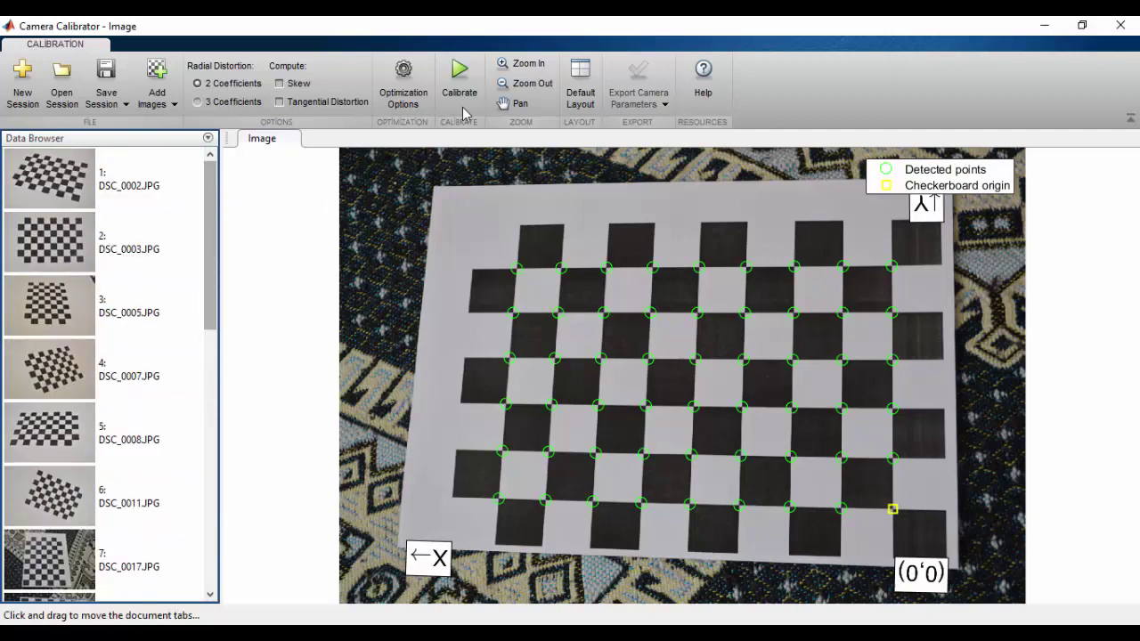
Step: Calibrate the camera (1.56-pixel mean reprojection error) and export parameters as cameraParams
{"action": "left_click", "coordinate": [464, 78]}
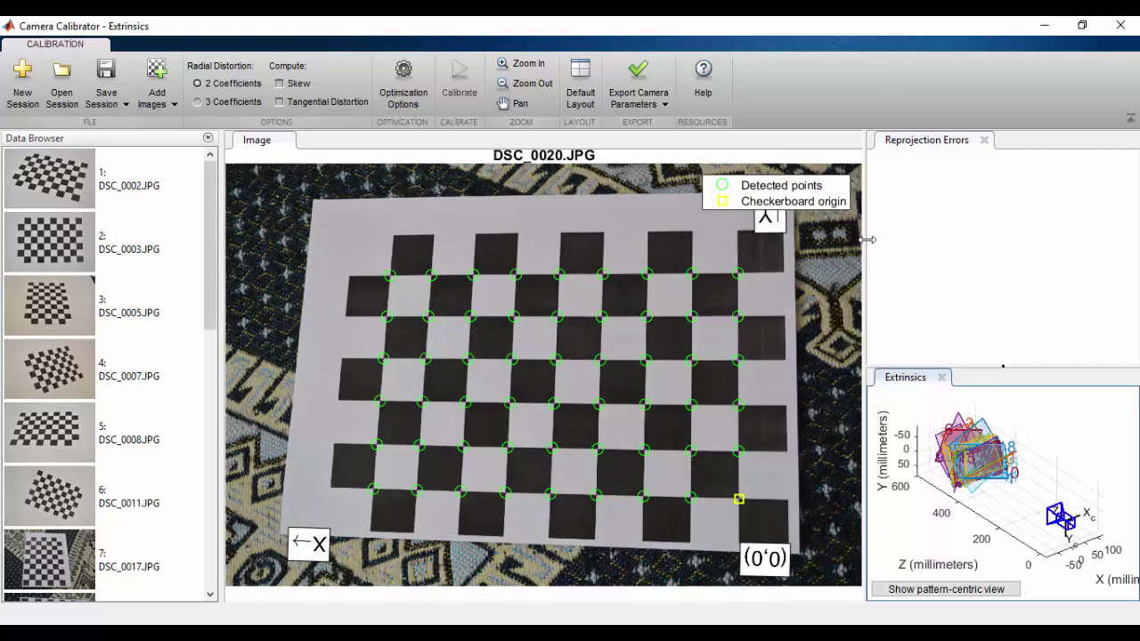
{"action": "left_click_drag", "start_coordinate": [866, 240], "coordinate": [616, 256]}
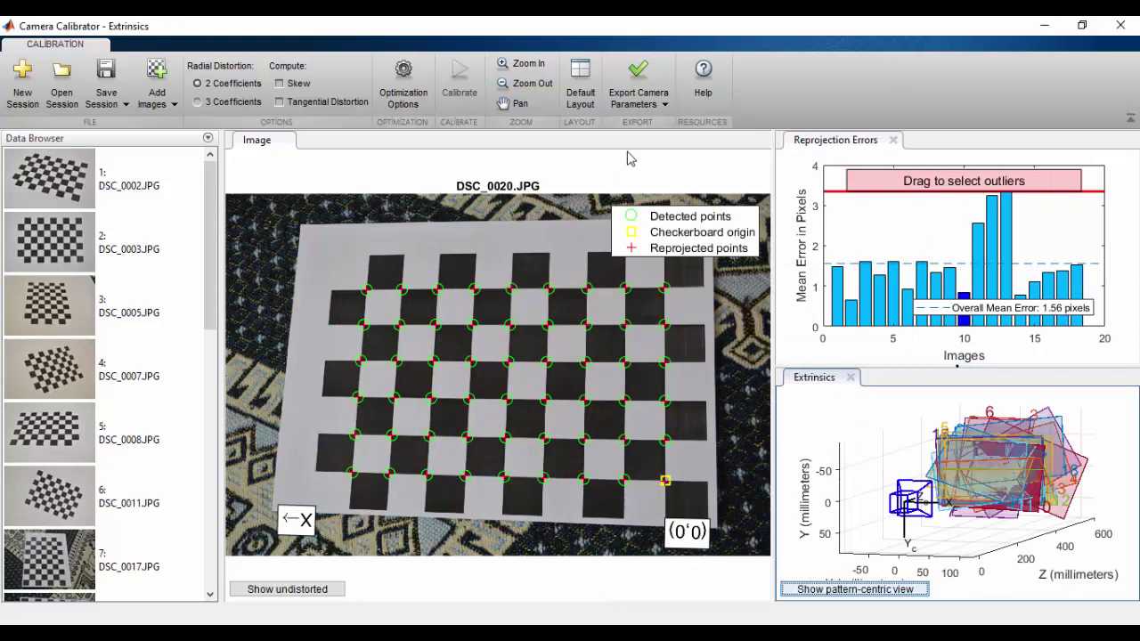
{"action": "left_click", "coordinate": [656, 83]}
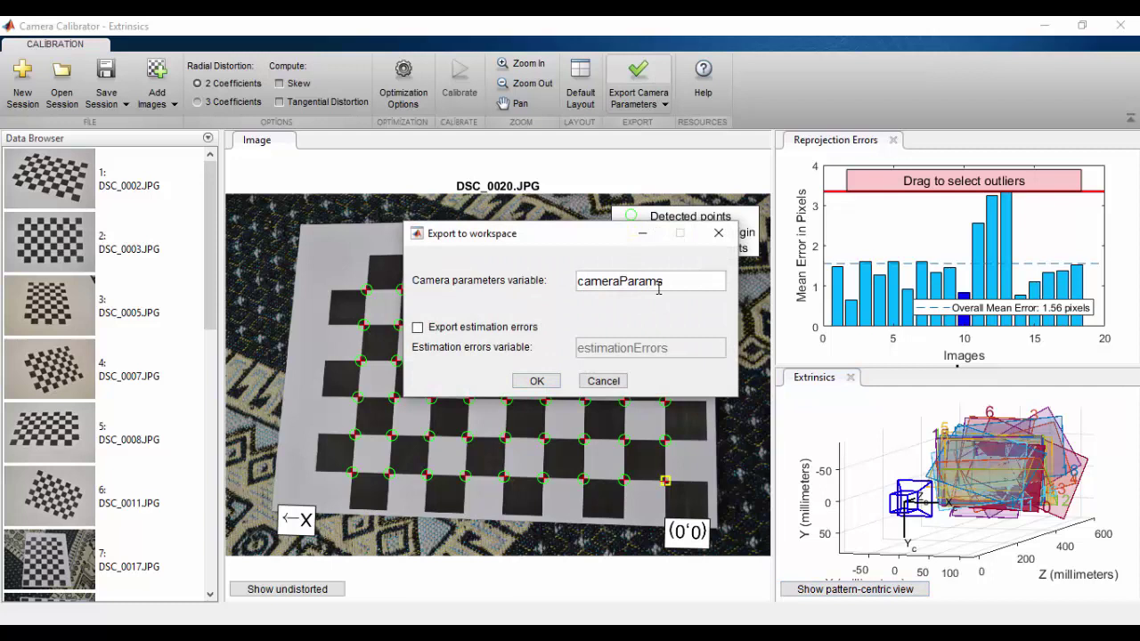
{"action": "left_click", "coordinate": [537, 381]}
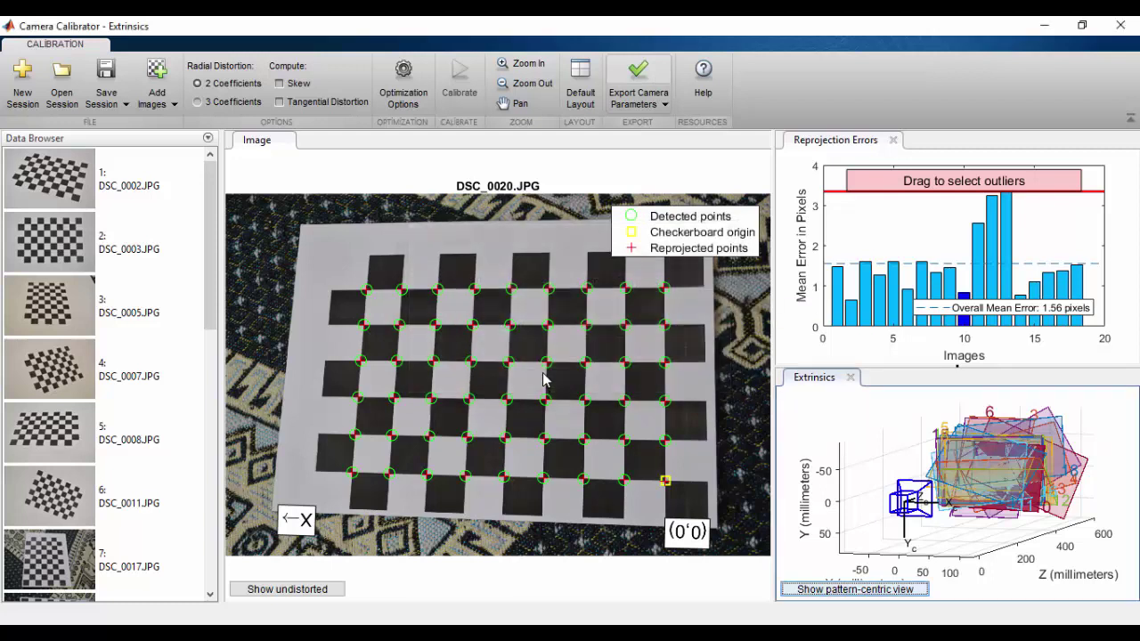
Step: Open cameraParams from the Workspace, then open its IntrinsicMatrix property as a table
{"action": "mouse_move", "coordinate": [327, 612]}
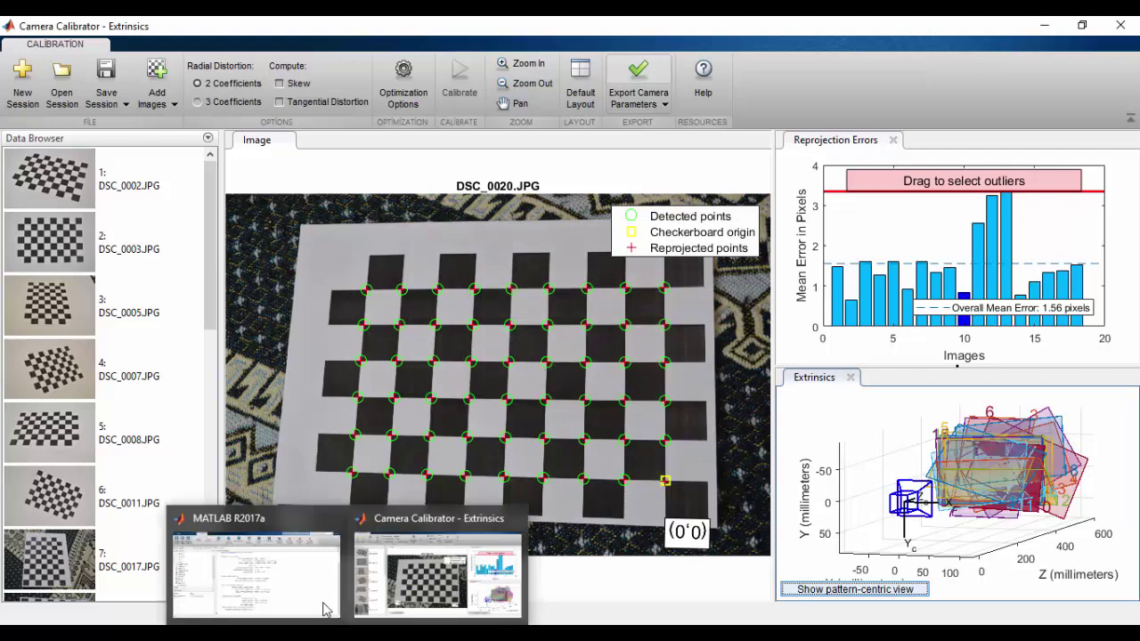
{"action": "left_click", "coordinate": [334, 566]}
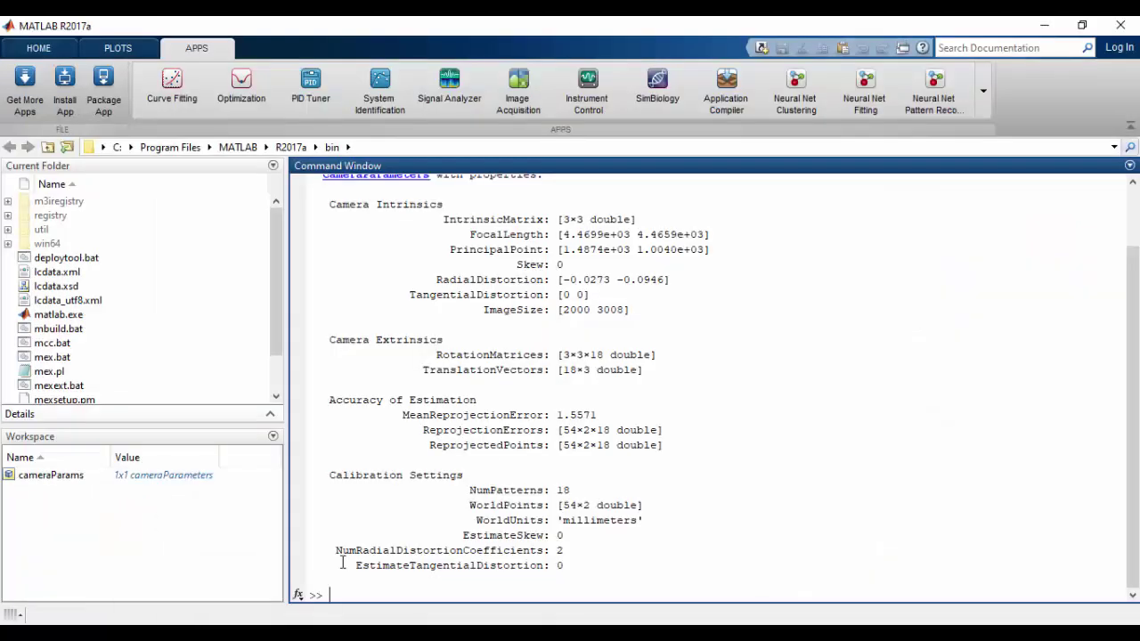
{"action": "left_click", "coordinate": [79, 482]}
{"action": "double_click", "coordinate": [78, 481]}
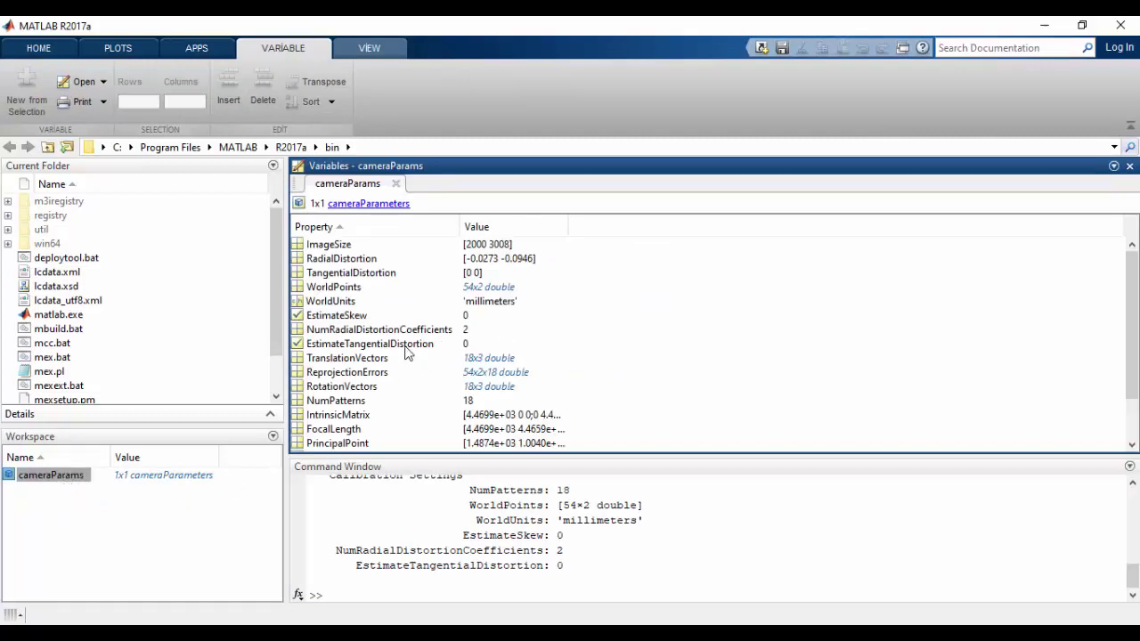
{"action": "left_click", "coordinate": [350, 416]}
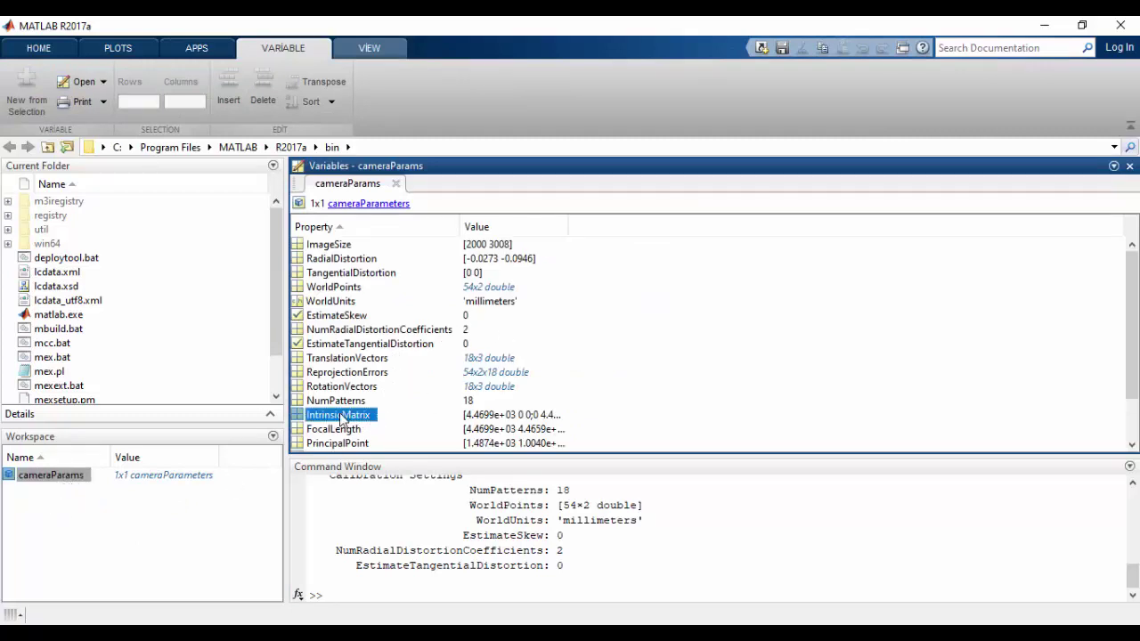
{"action": "left_click", "coordinate": [345, 431]}
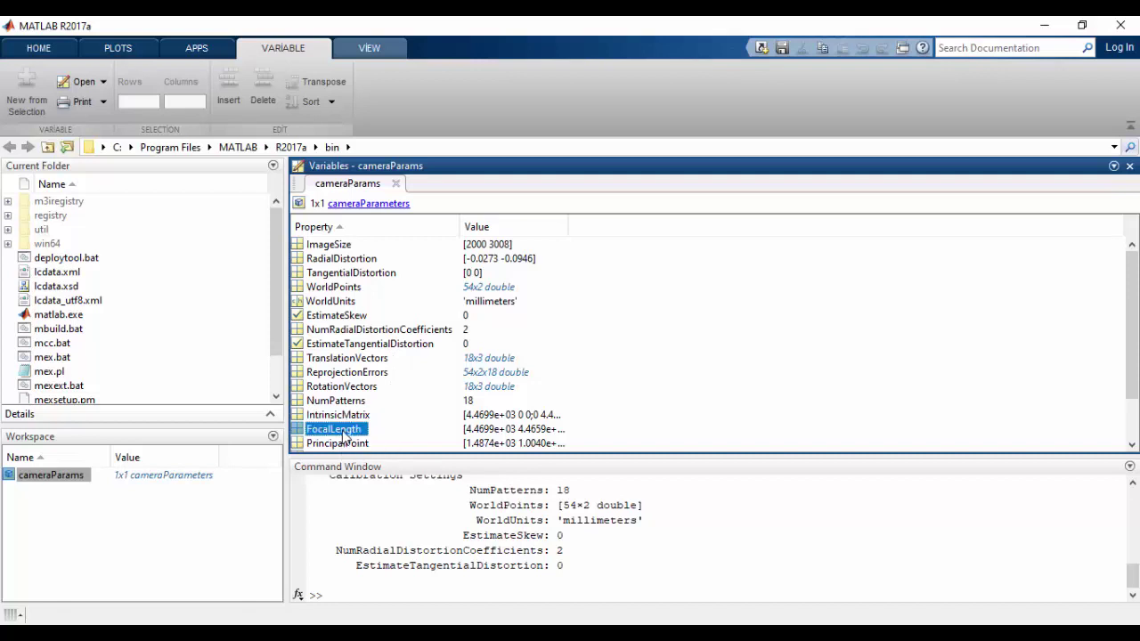
{"action": "double_click", "coordinate": [343, 417]}
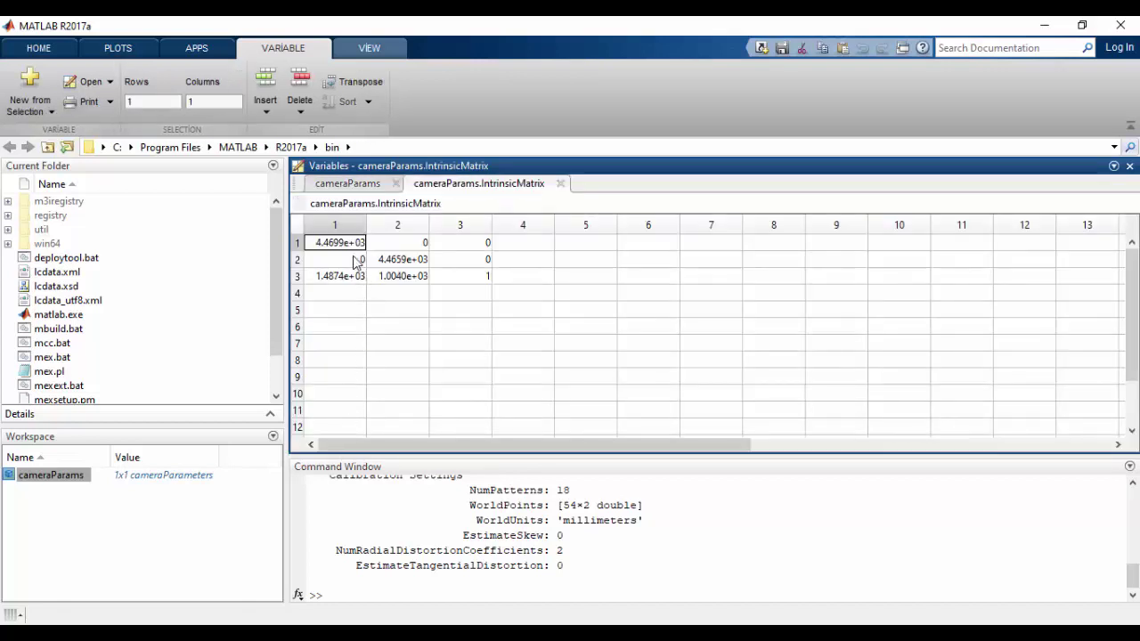
Step: Inspect the IntrinsicMatrix entries: focal lengths 4.4699e+03, 4.4659e+03, principal point, zeros and 1
{"action": "left_click", "coordinate": [406, 258]}
{"action": "left_click", "coordinate": [341, 249]}
{"action": "left_click", "coordinate": [396, 277]}
{"action": "left_click", "coordinate": [360, 279]}
{"action": "left_click", "coordinate": [405, 279]}
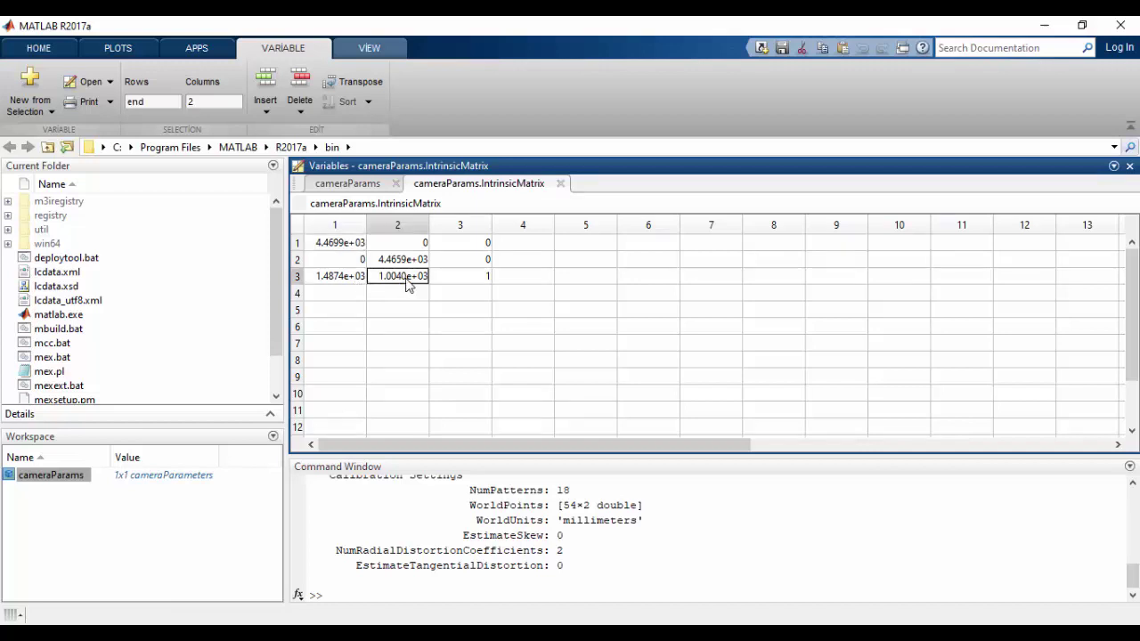
{"action": "left_click", "coordinate": [358, 280]}
{"action": "left_click", "coordinate": [422, 279]}
{"action": "left_click", "coordinate": [487, 283]}
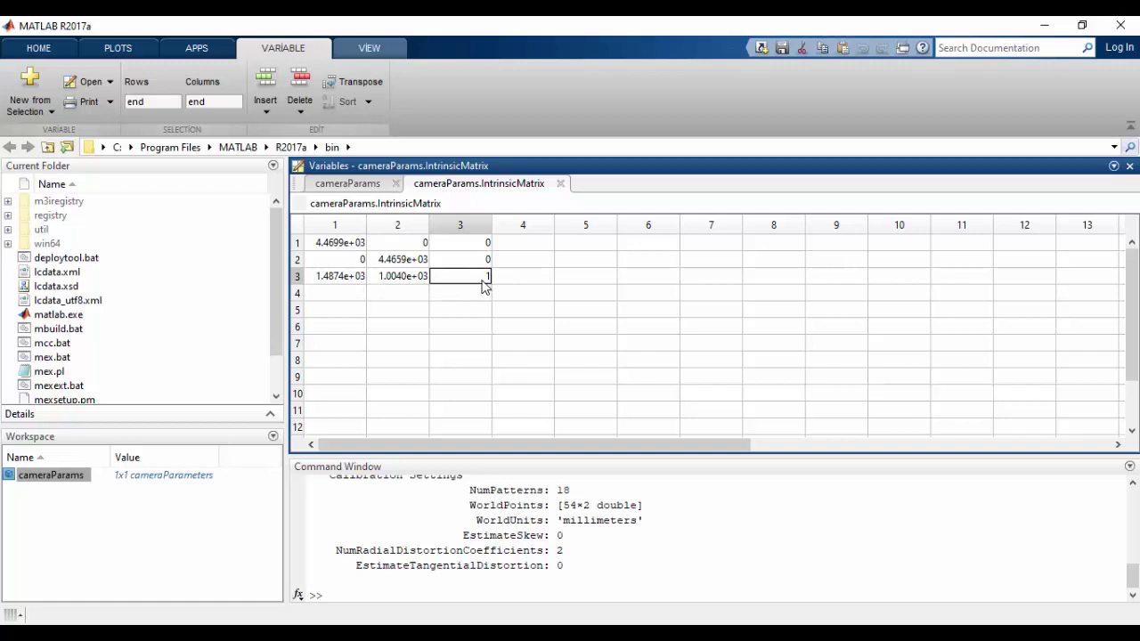
{"action": "left_click", "coordinate": [425, 247]}
{"action": "left_click", "coordinate": [464, 245]}
{"action": "left_click", "coordinate": [476, 262]}
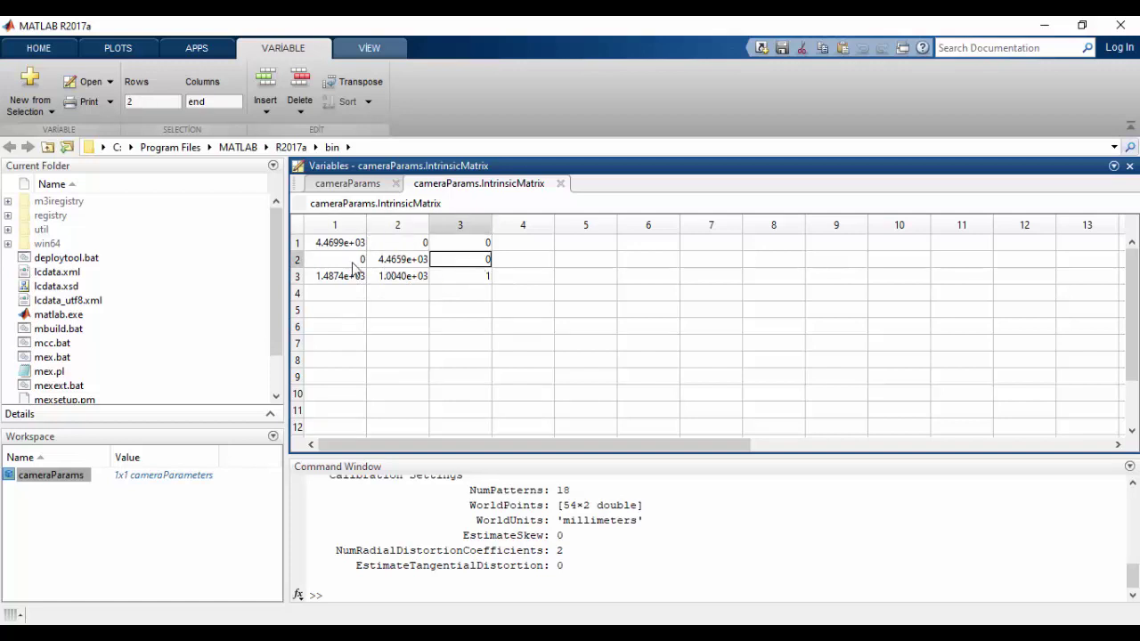
{"action": "left_click", "coordinate": [357, 262]}
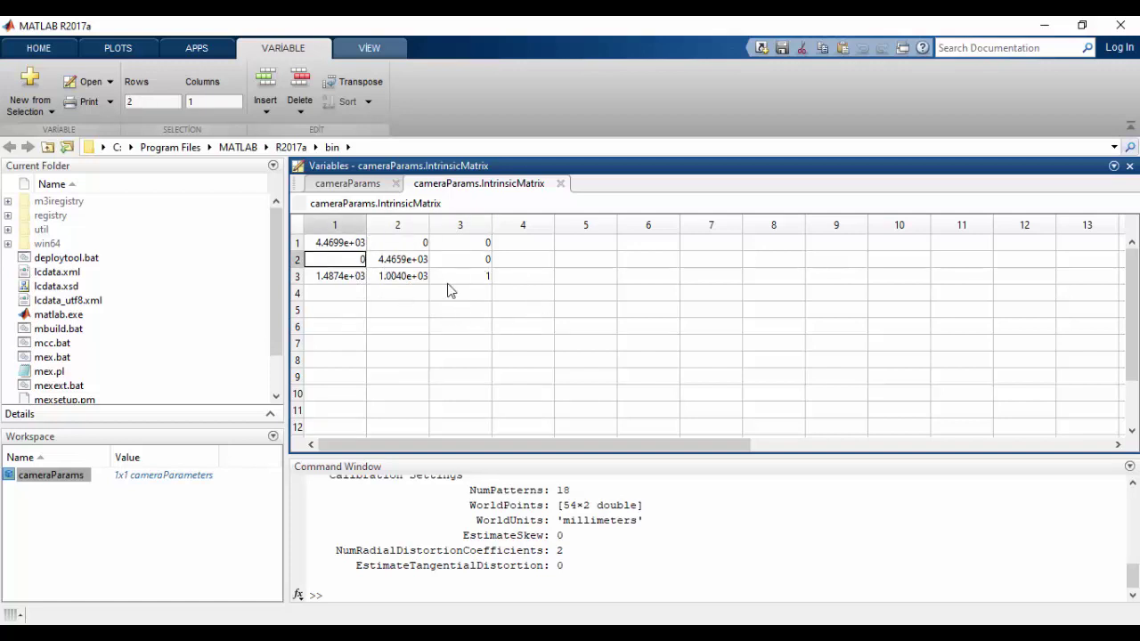